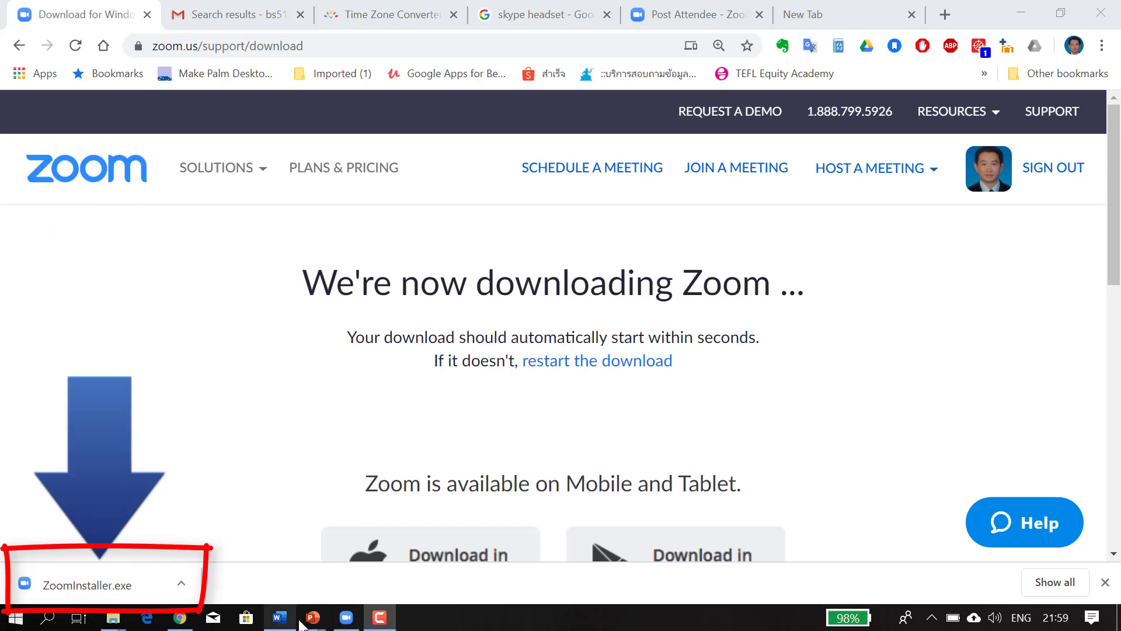
Step: Open the newest Zoom meeting invitation in Gmail and check the meeting's start time and time zone
click(235, 17)
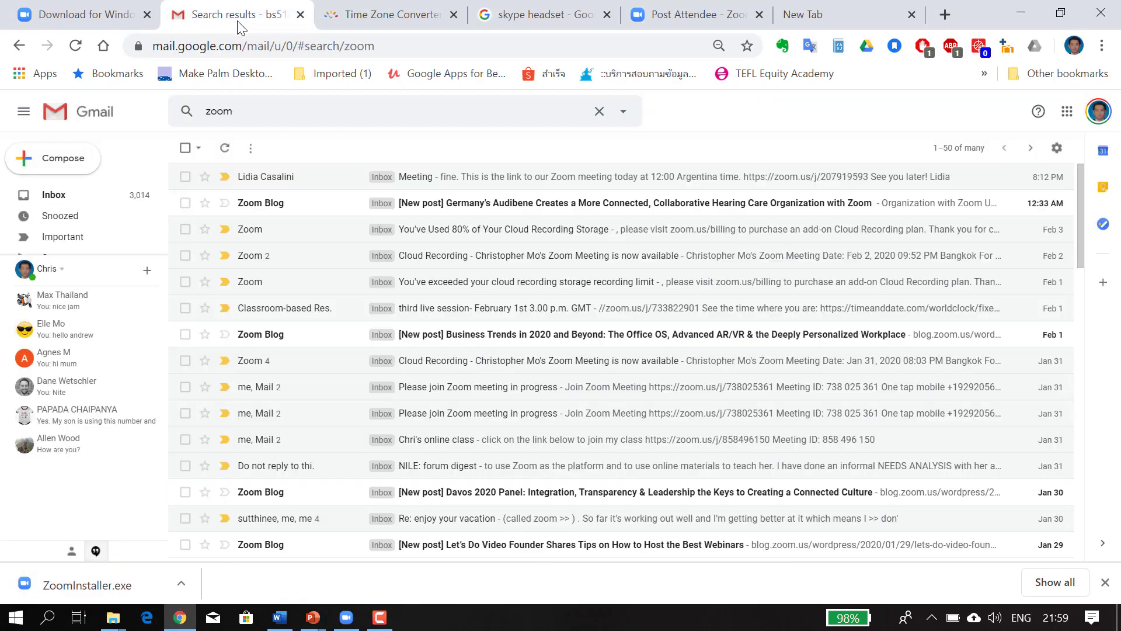
click(451, 178)
scroll(371, 292, up, 2)
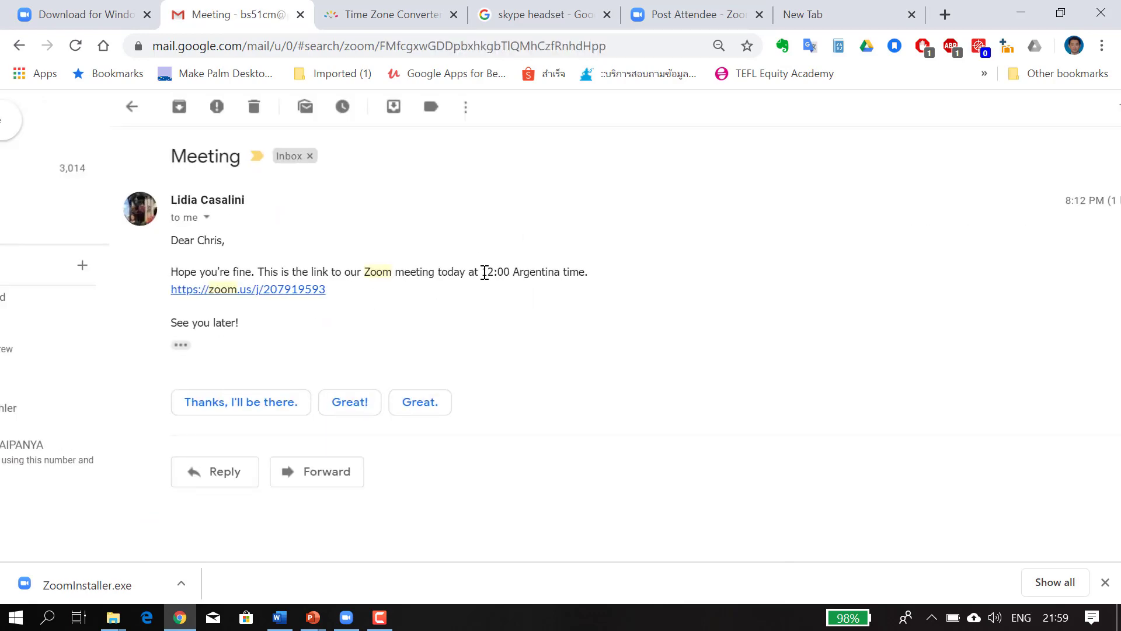
drag(484, 273, 508, 274)
click(511, 292)
scroll(585, 276, up, 3)
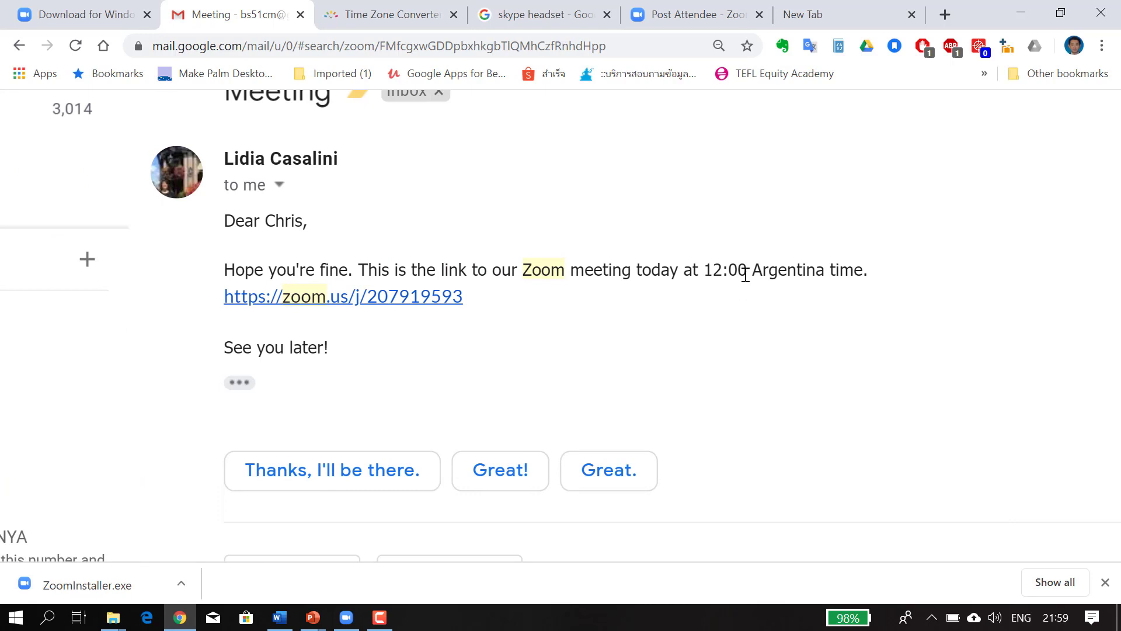
Step: Add London, England, United Kingdom as another city in the timeanddate.com time zone converter
click(378, 14)
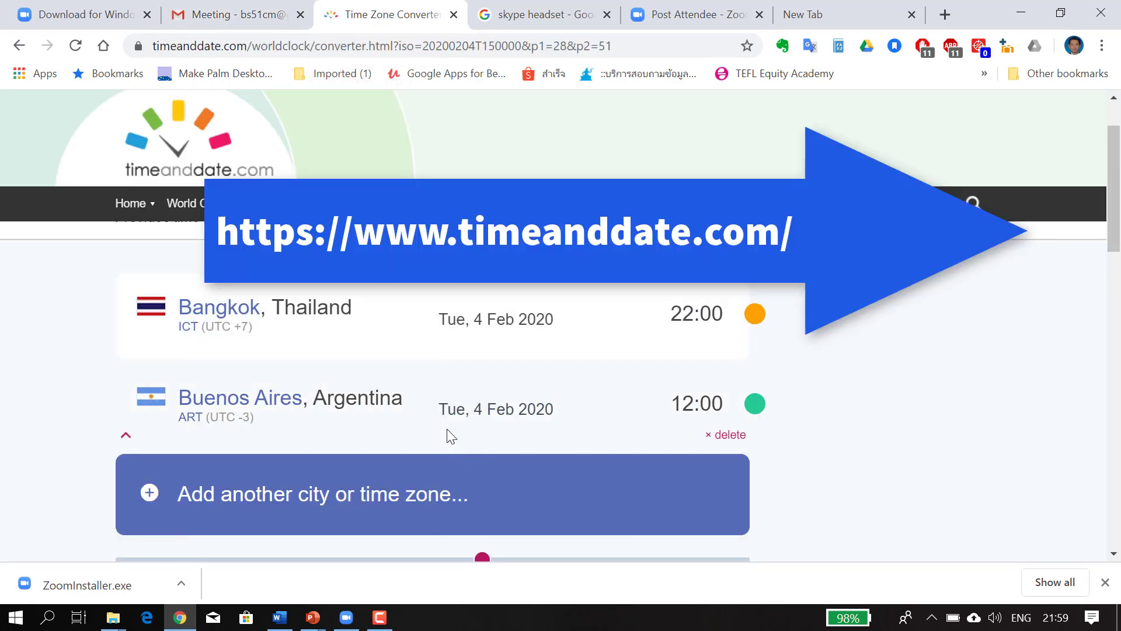
click(336, 505)
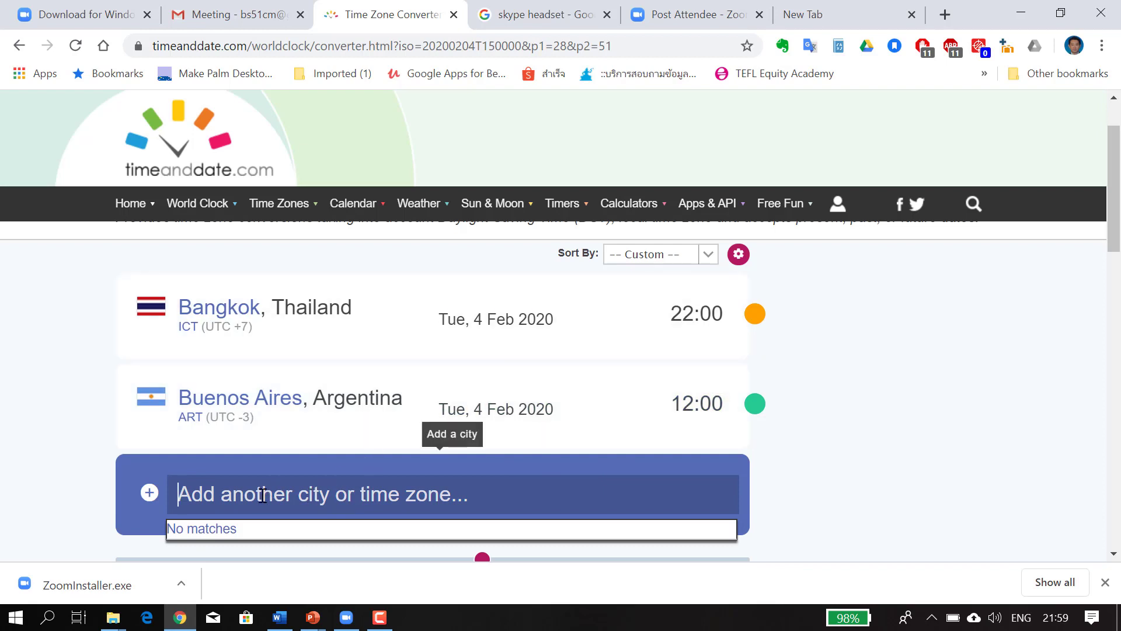
text(Londo)
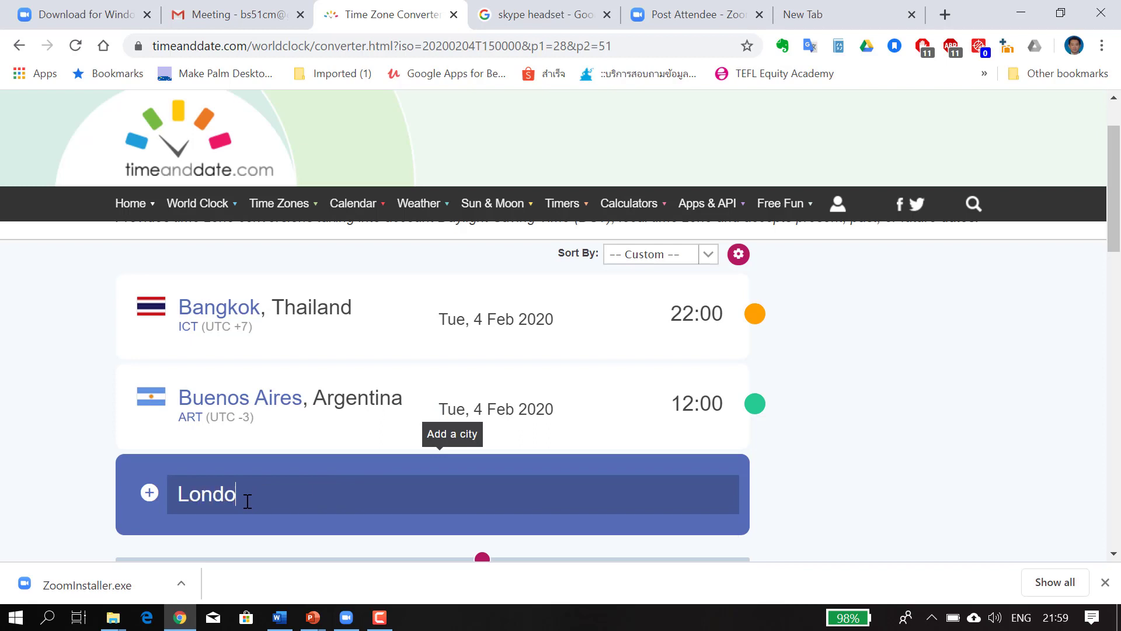
text(n)
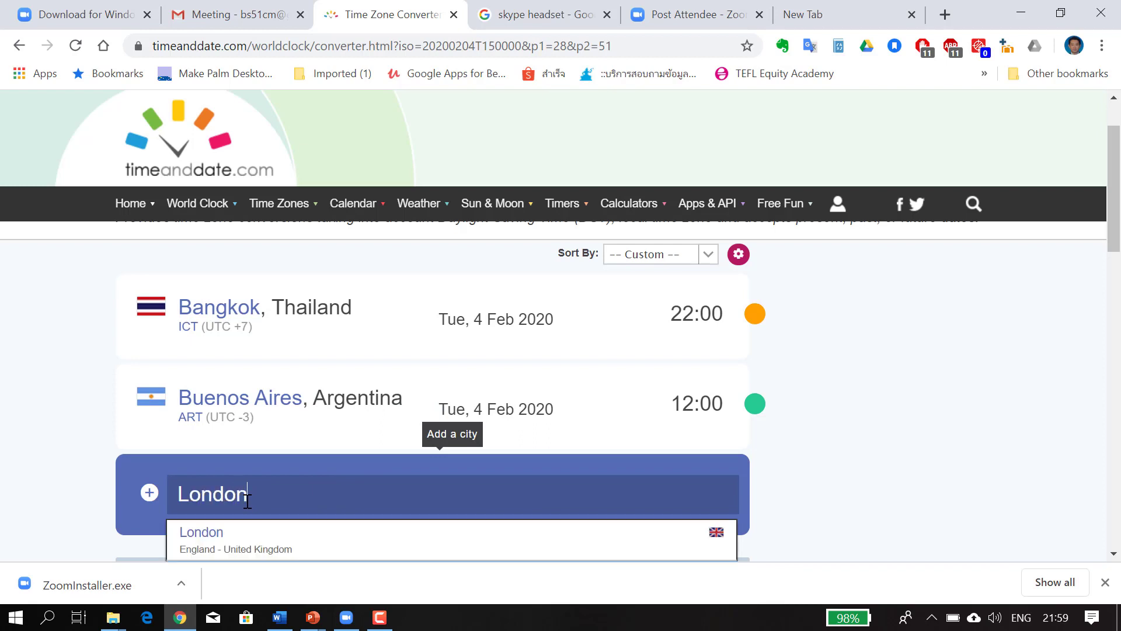
click(271, 545)
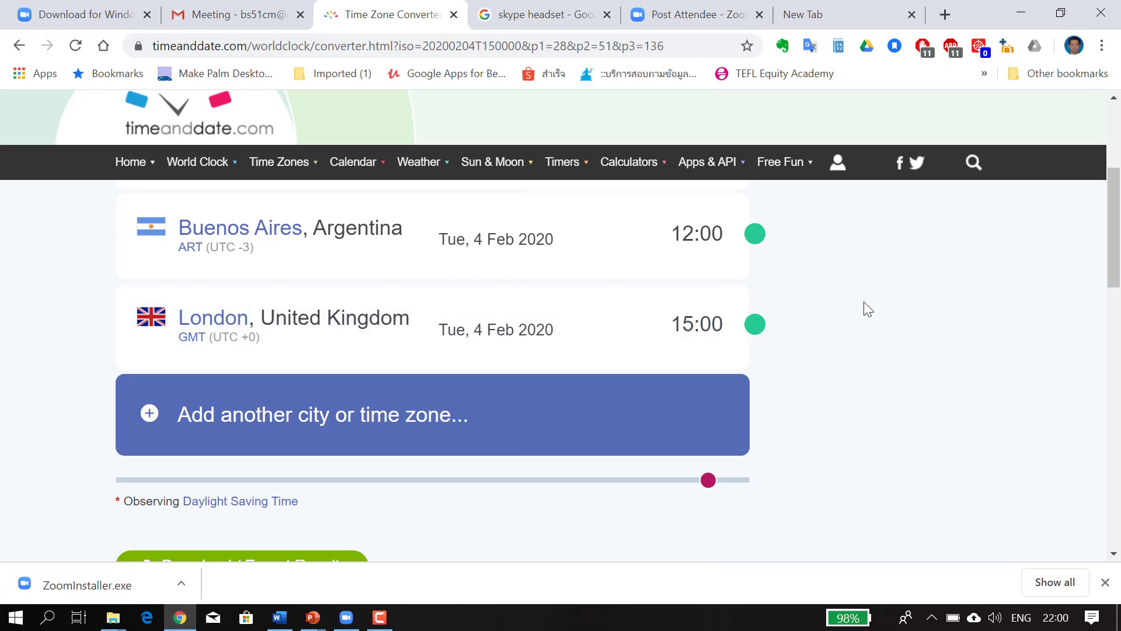
scroll(864, 301, up, 1)
Step: Return to the invitation email, follow its Zoom meeting link and allow the browser to open Zoom Meetings
click(255, 21)
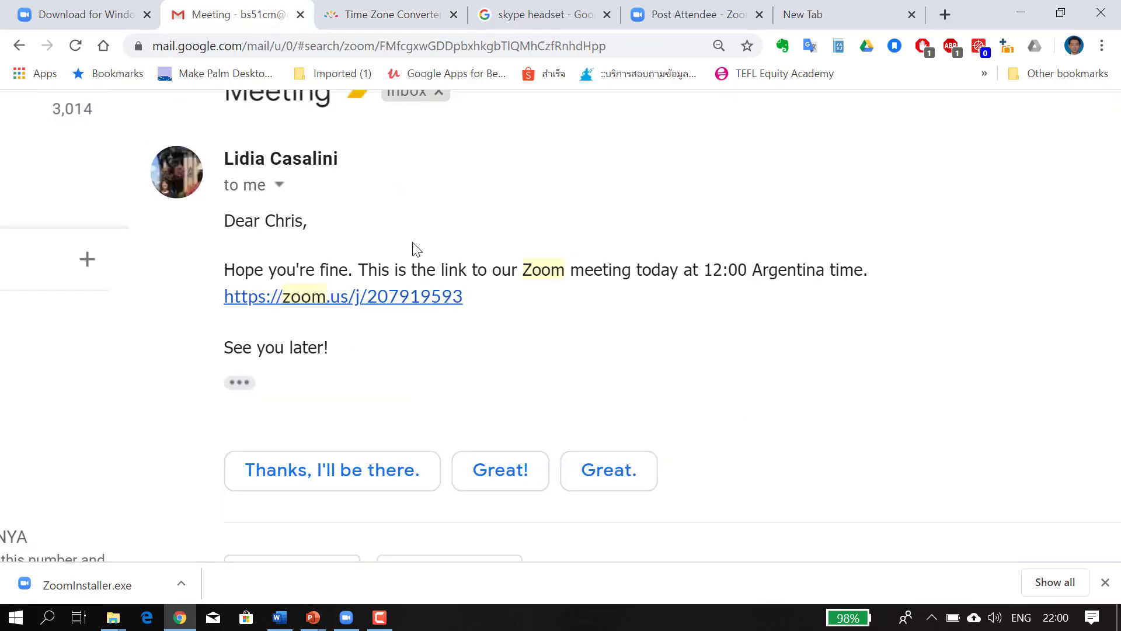
scroll(385, 310, left, 2)
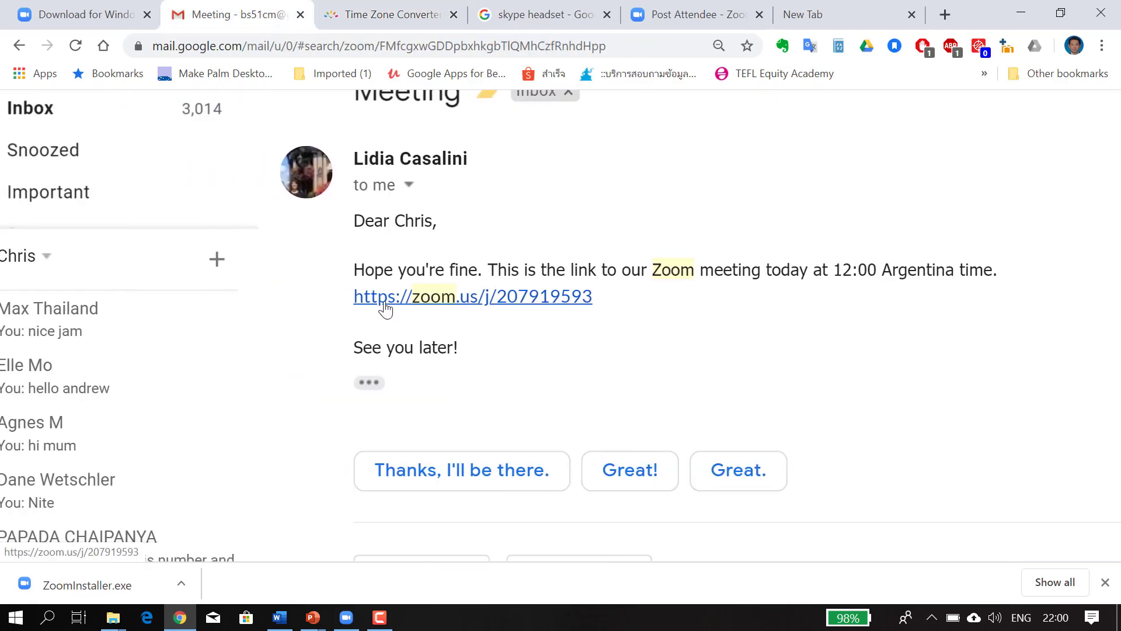
scroll(458, 313, left, 1)
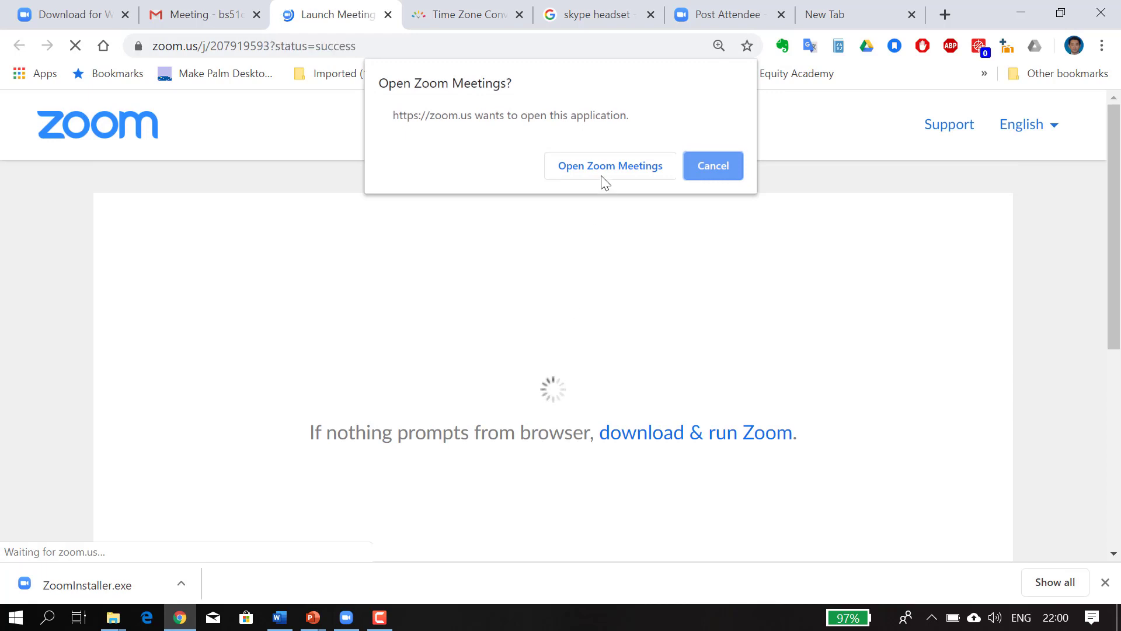
click(604, 169)
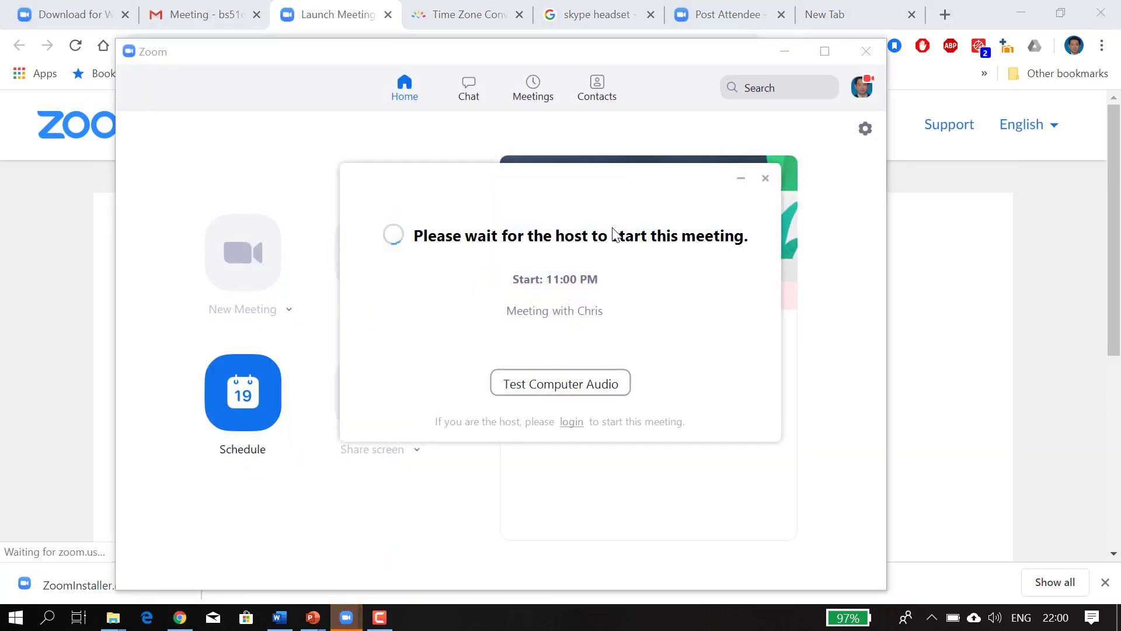
Step: Test the speaker and the Sennheiser headset microphone from the waiting screen, and close the audio settings
click(558, 385)
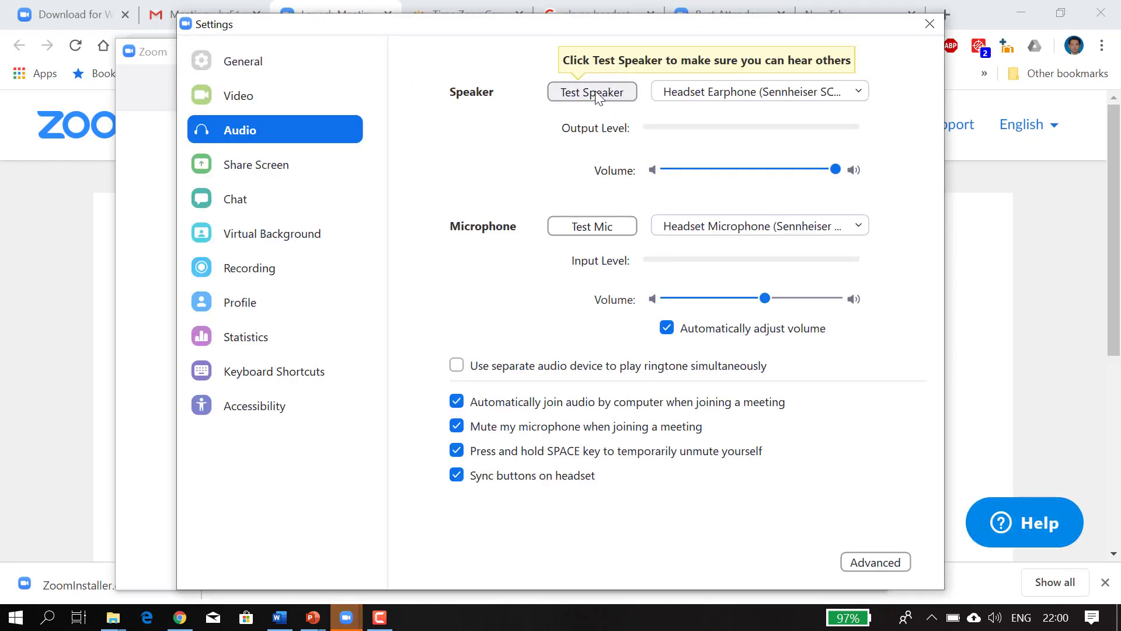
click(613, 93)
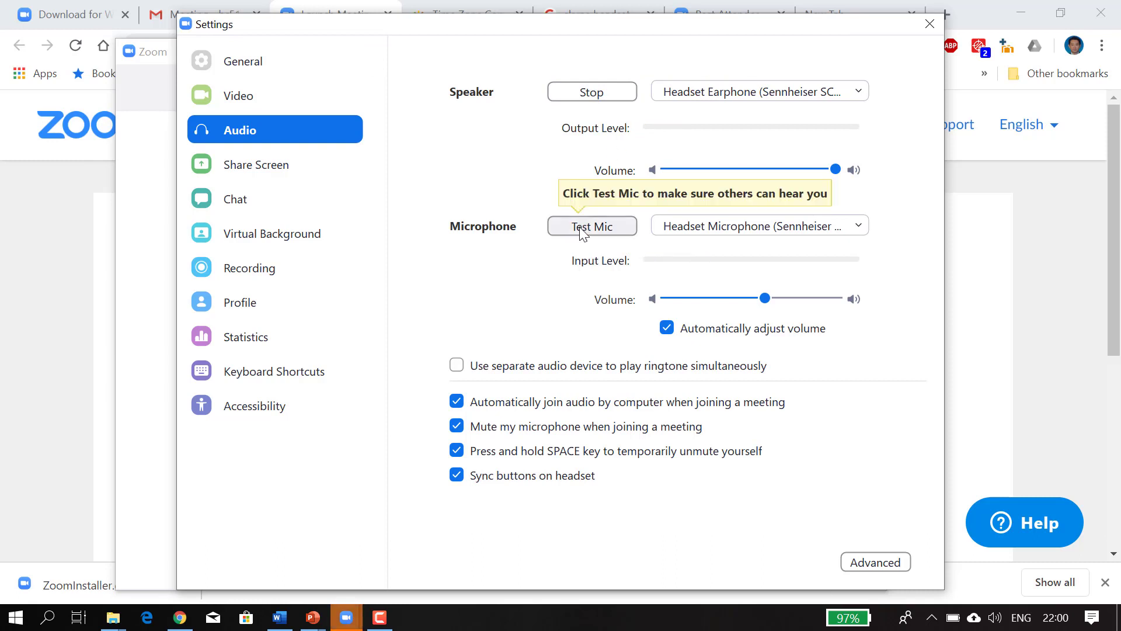
click(695, 223)
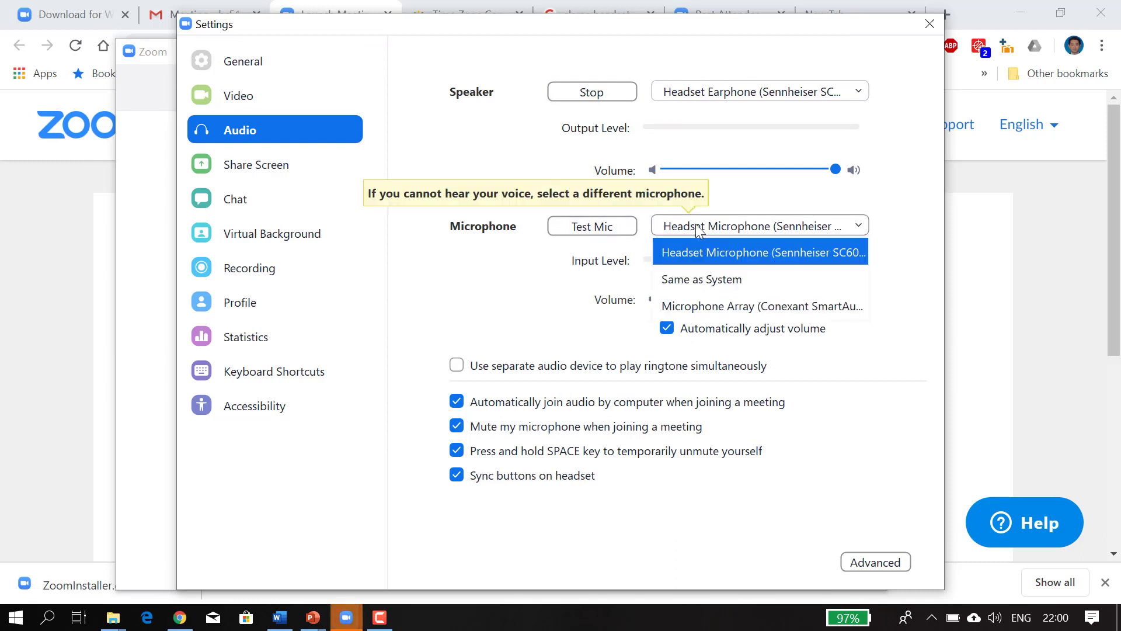
click(734, 255)
click(598, 226)
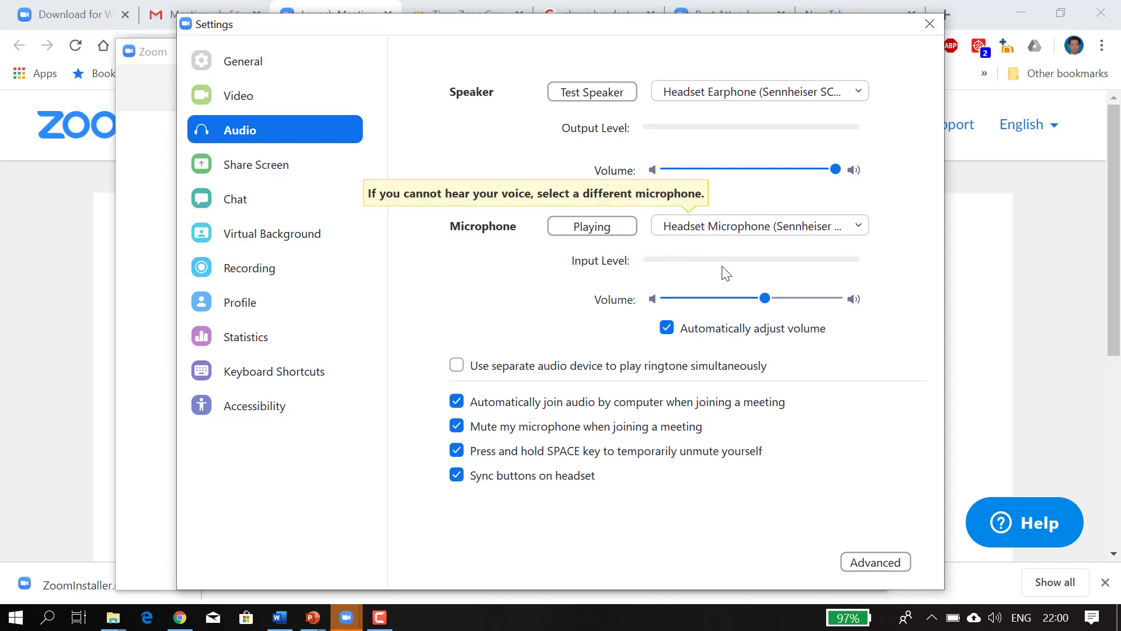
click(930, 24)
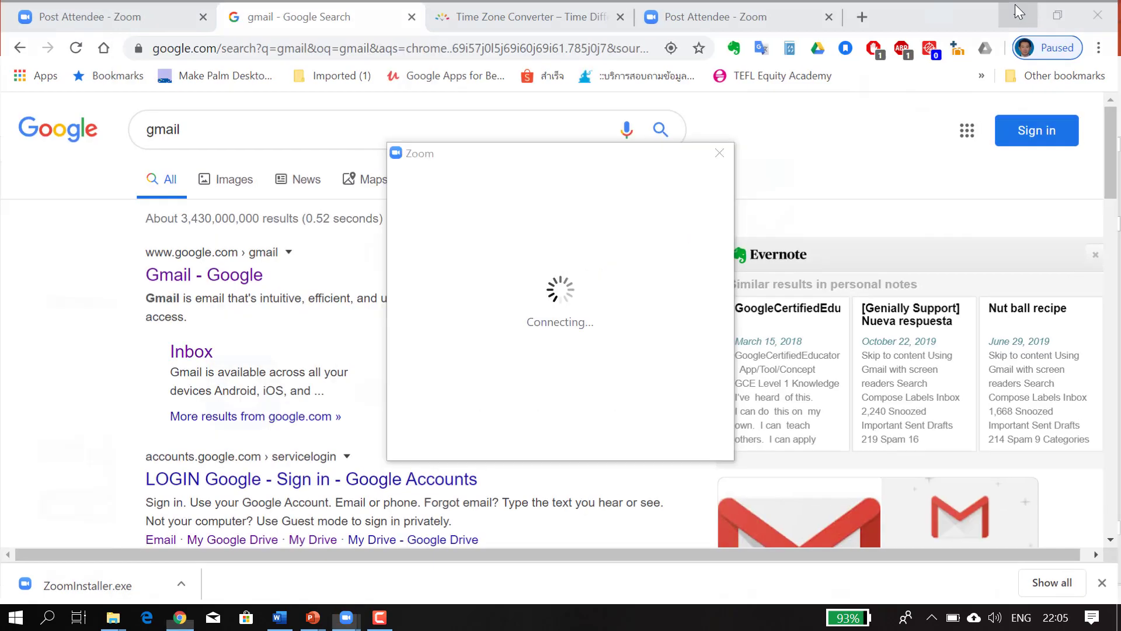
Step: Minimize the browser, open the meeting's group chat and send "hi" to everyone
click(1014, 6)
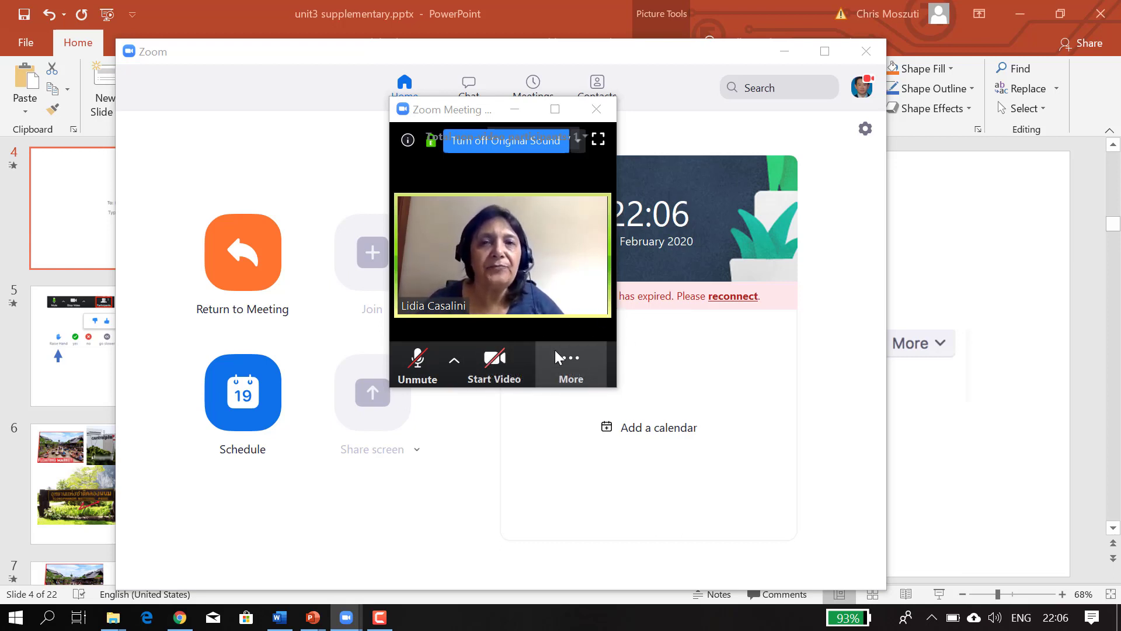
click(573, 366)
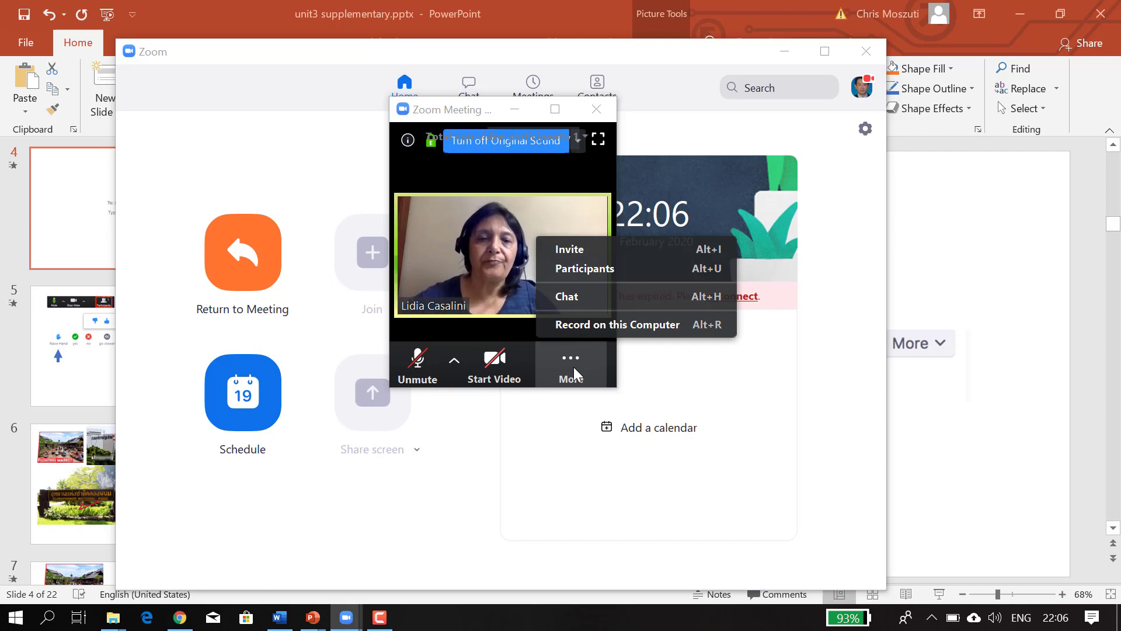
click(606, 296)
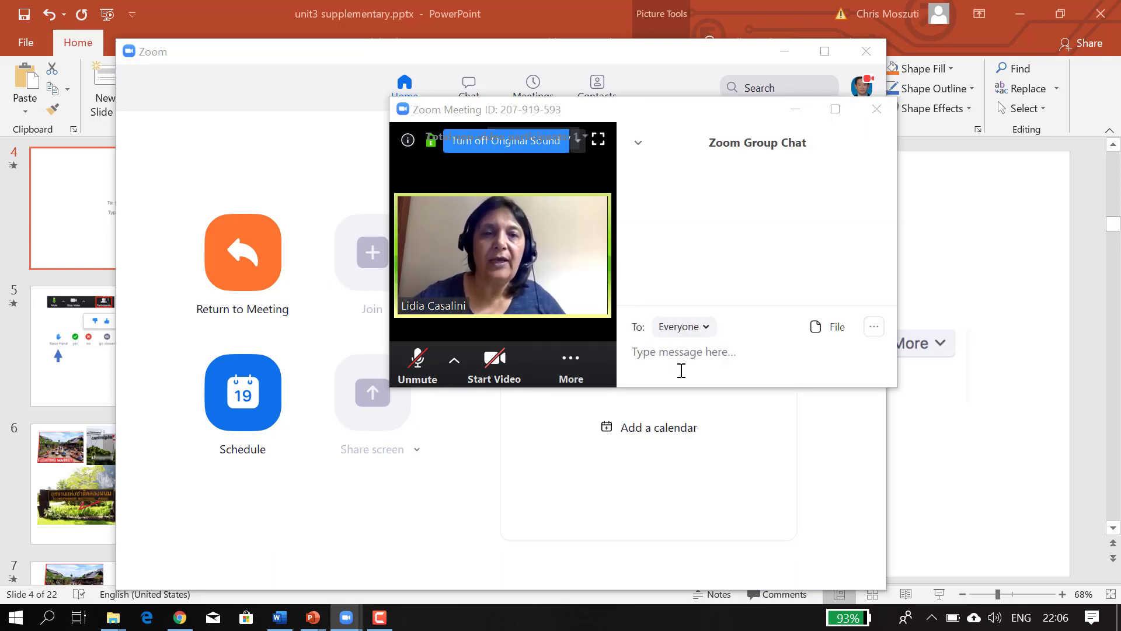
text(hi)
key(Return)
text(I can')
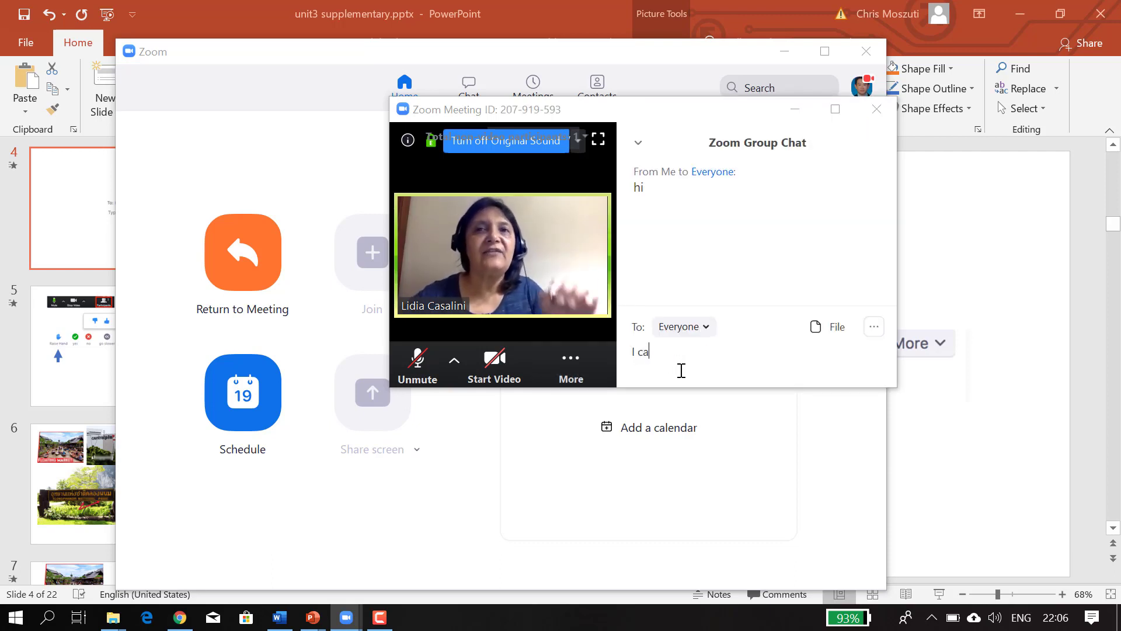
key(BackSpace)
key(BackSpace)
key(BackSpace)
key(BackSpace)
key(BackSpace)
key(BackSpace)
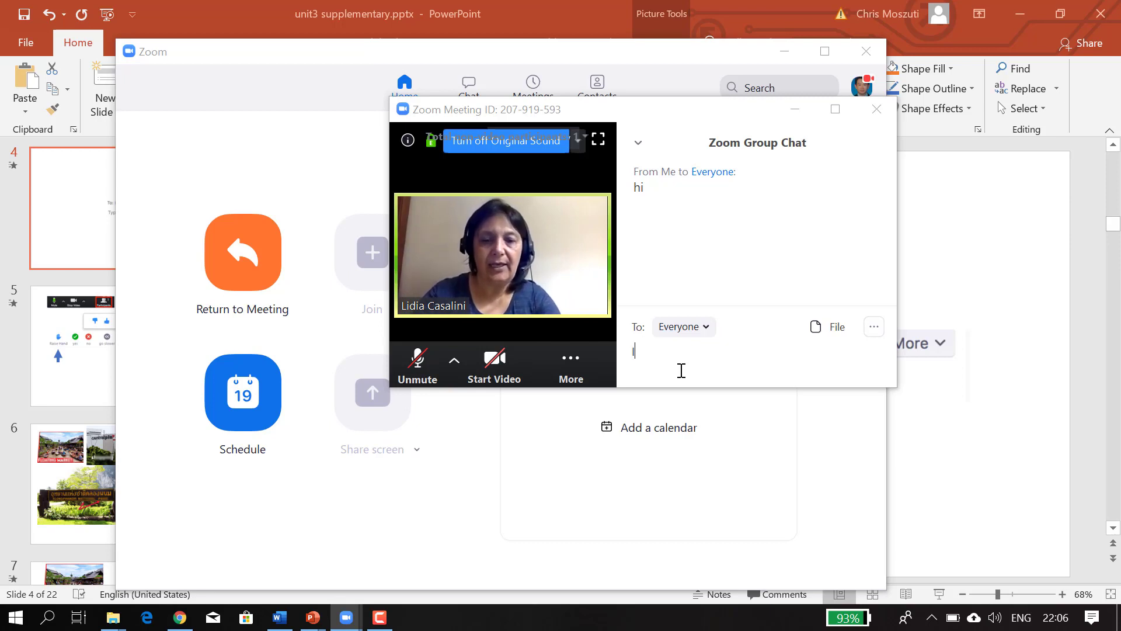
Step: Send the chat messages "I can't hear you" and "what shall I do?" to everyone
text(I can')
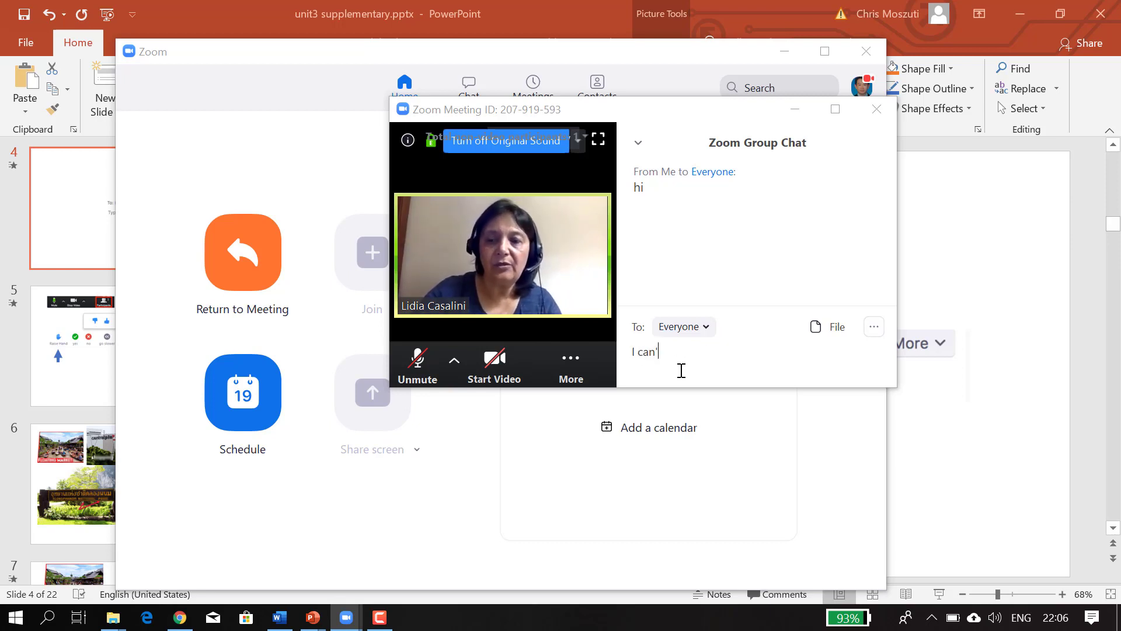
text(t hear you)
key(Return)
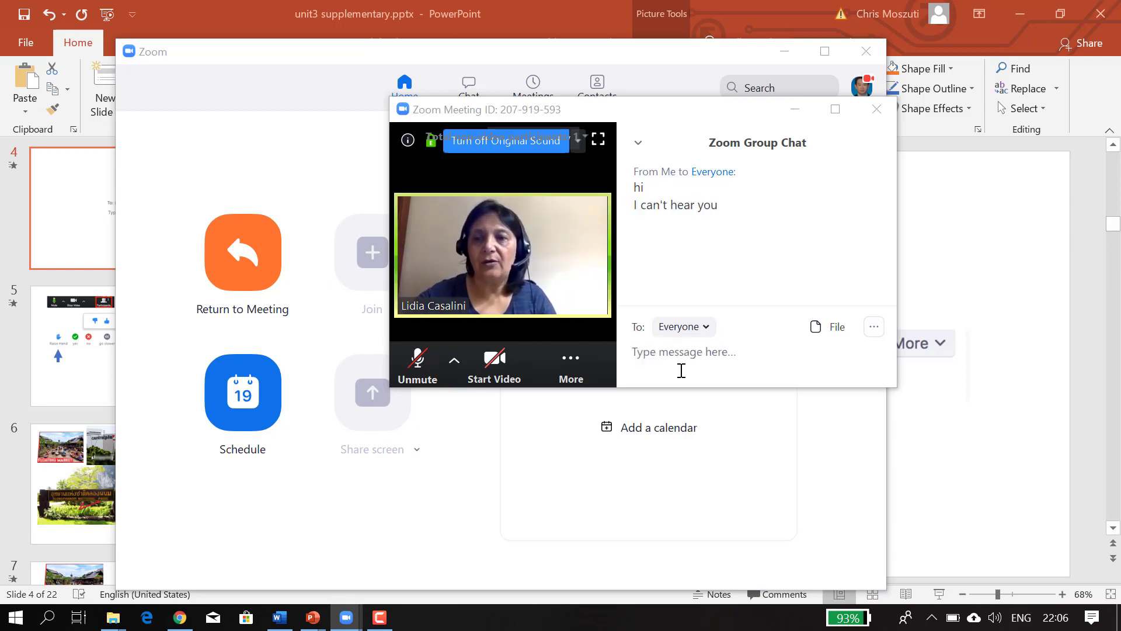
text(what shall I do?)
key(Return)
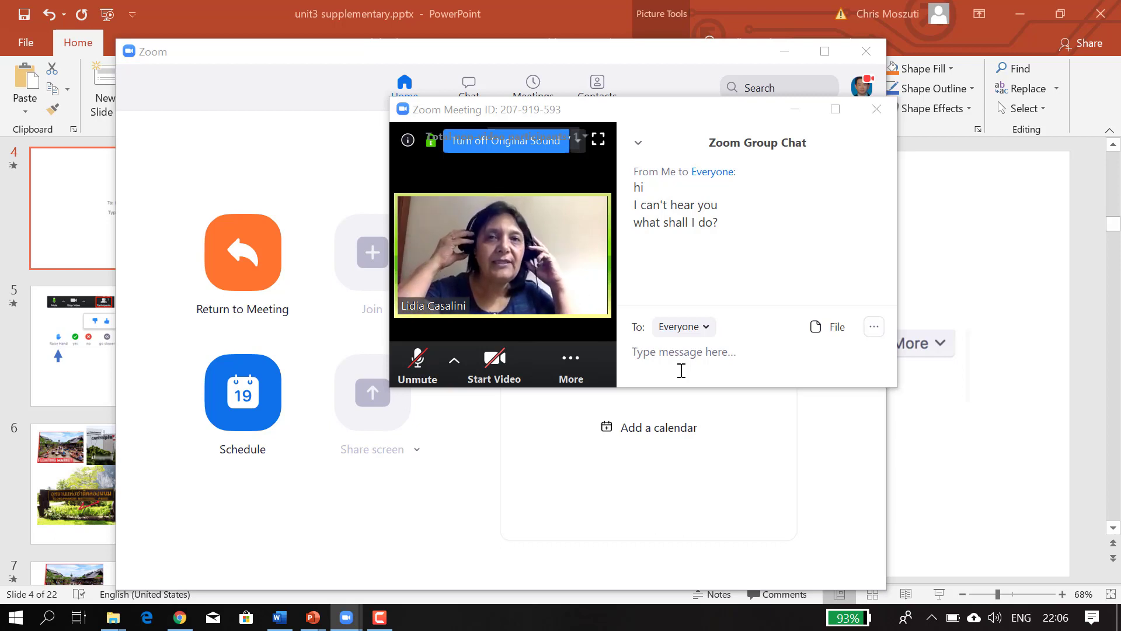
Step: Send the chat replies "yes", "I do", "yes I can" and "I can hear you" to everyone
text(yes)
key(Return)
text(I do)
key(Return)
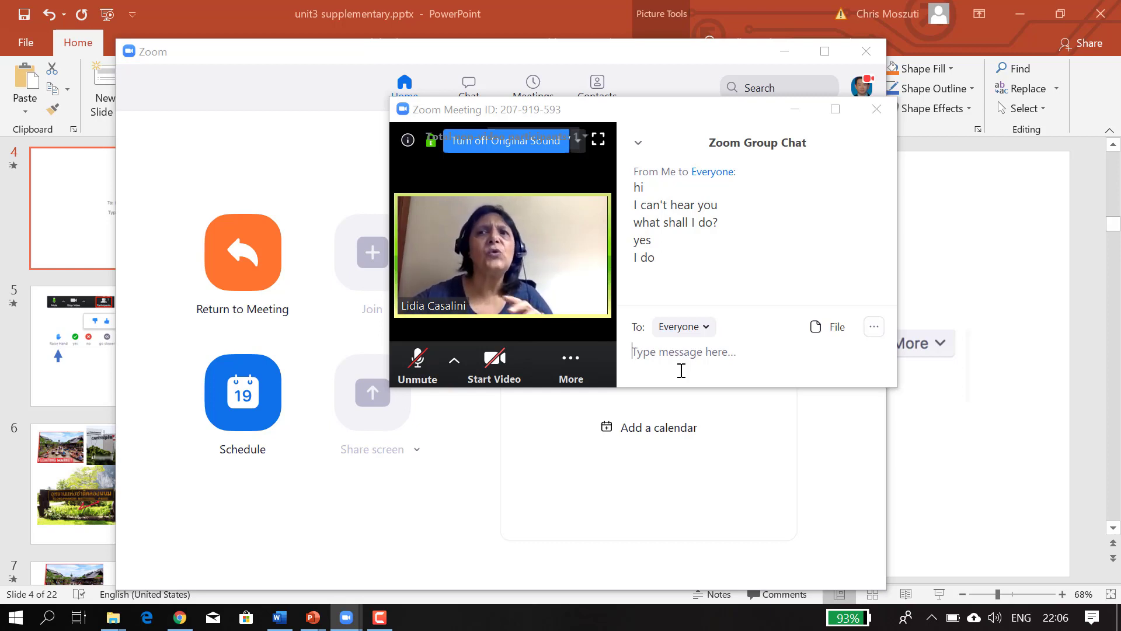
text(yes I can)
key(Return)
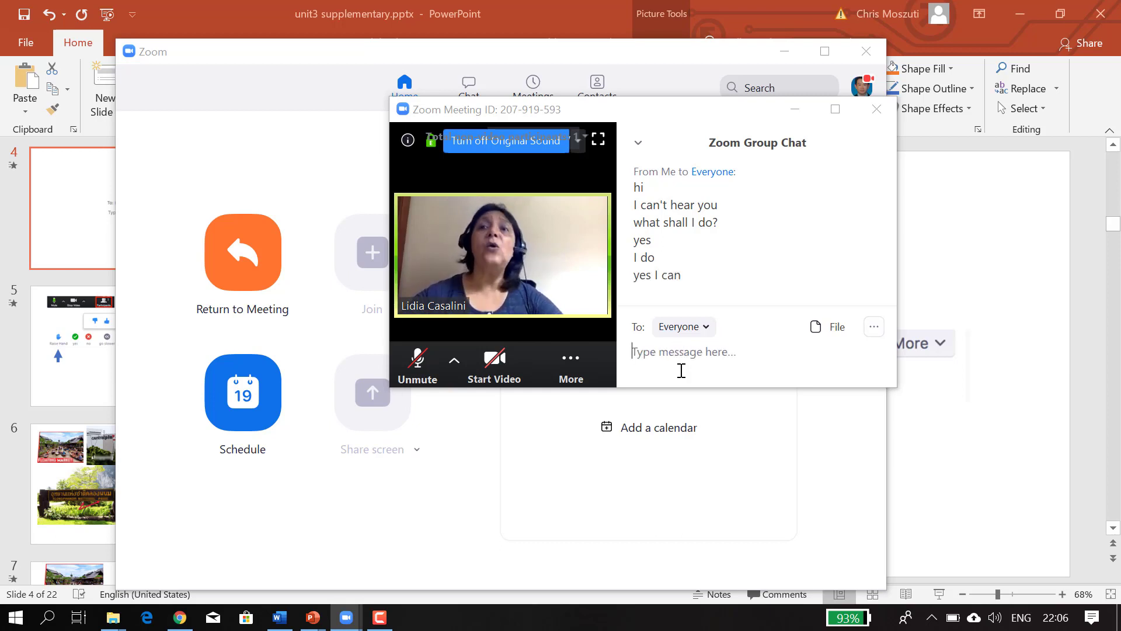
text(I can hear you)
key(Return)
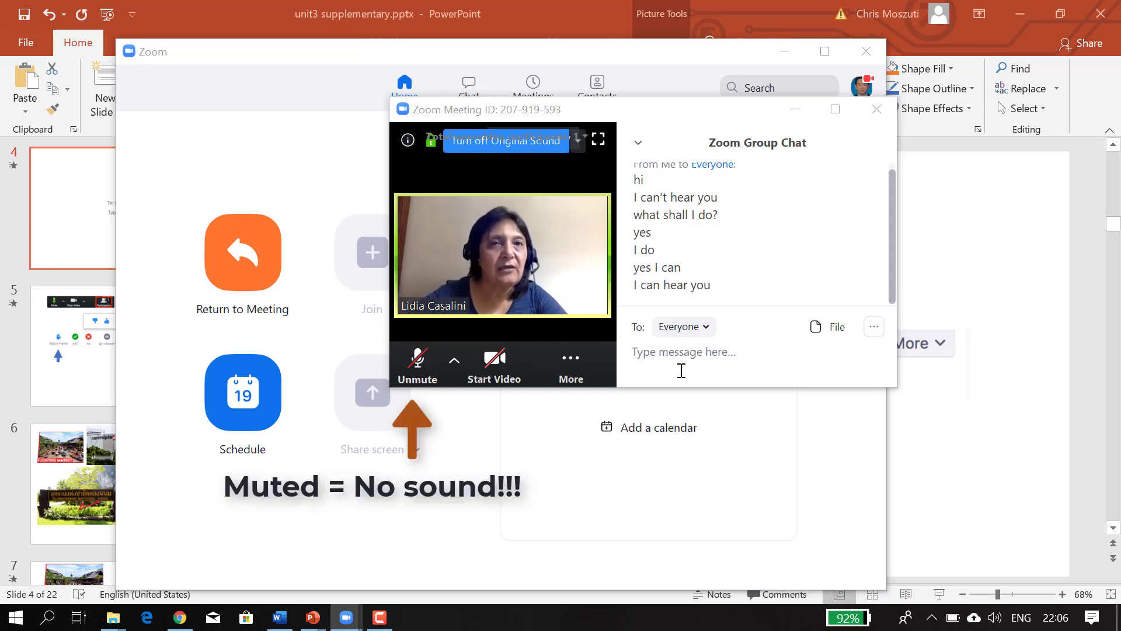
Step: Send the chat messages "Ok!" and "I'll unmute myself" to everyone
text(Ok!)
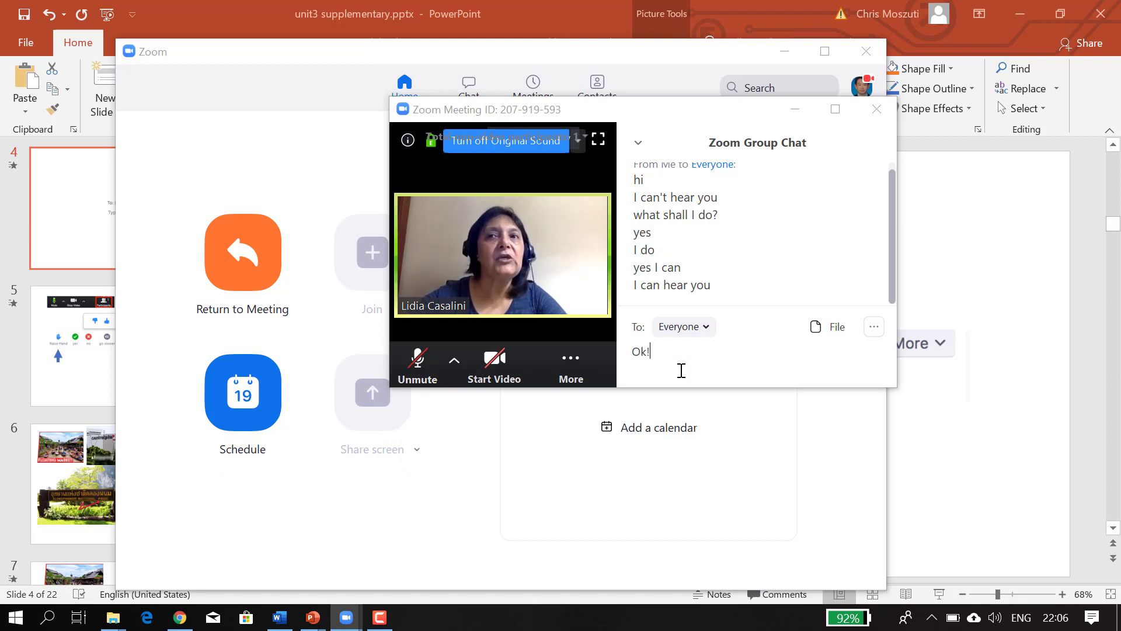
key(Return)
text(I'l)
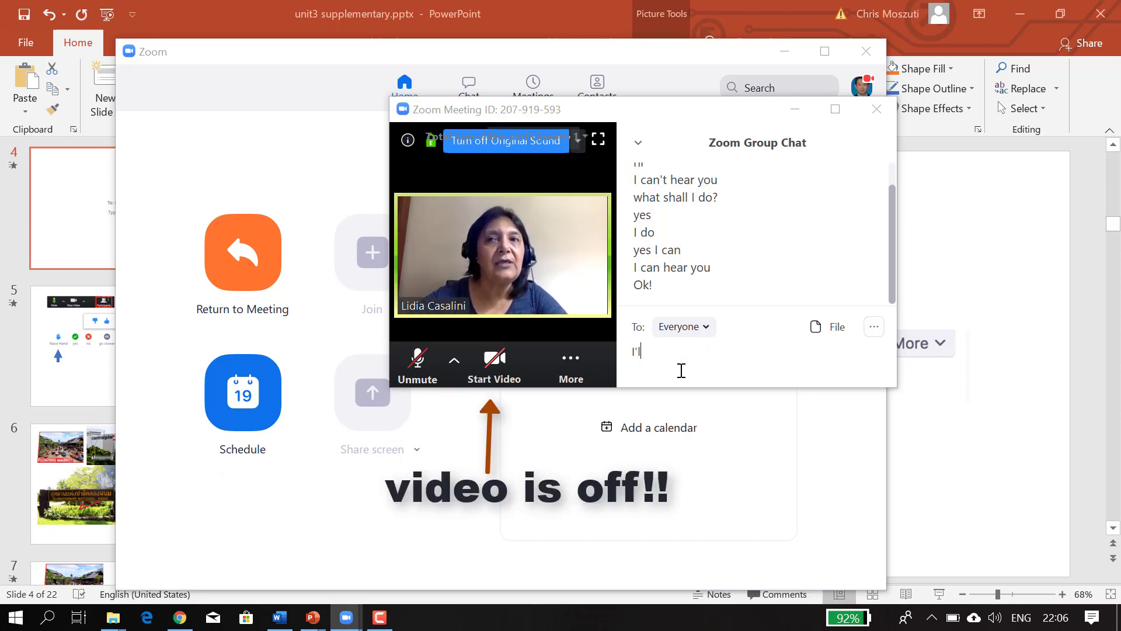
text(l unm)
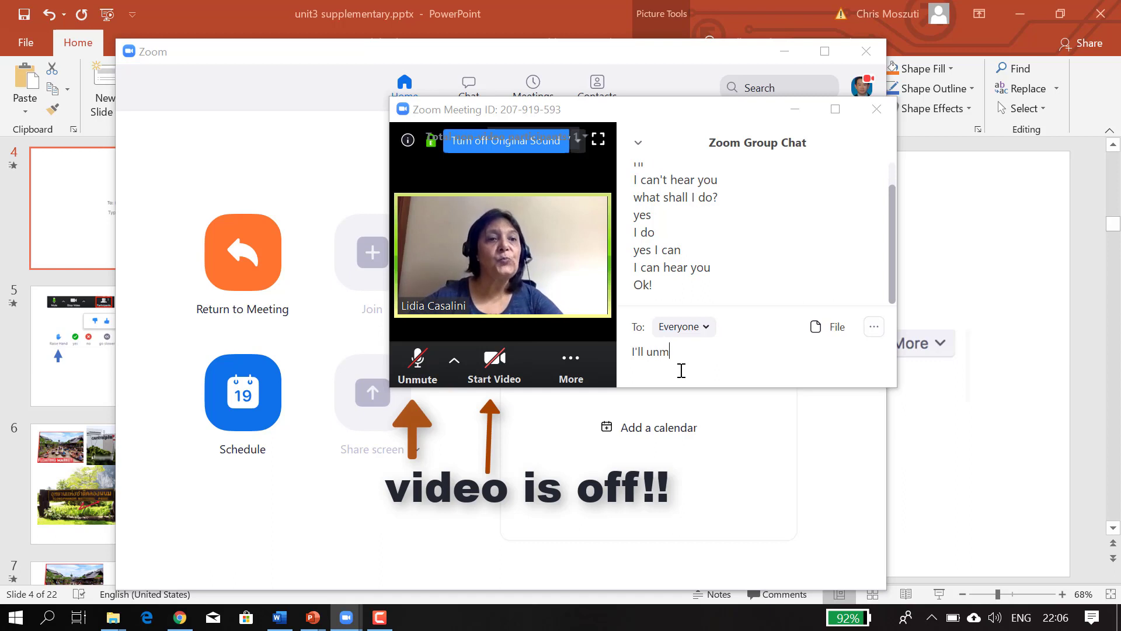
text(ute myself)
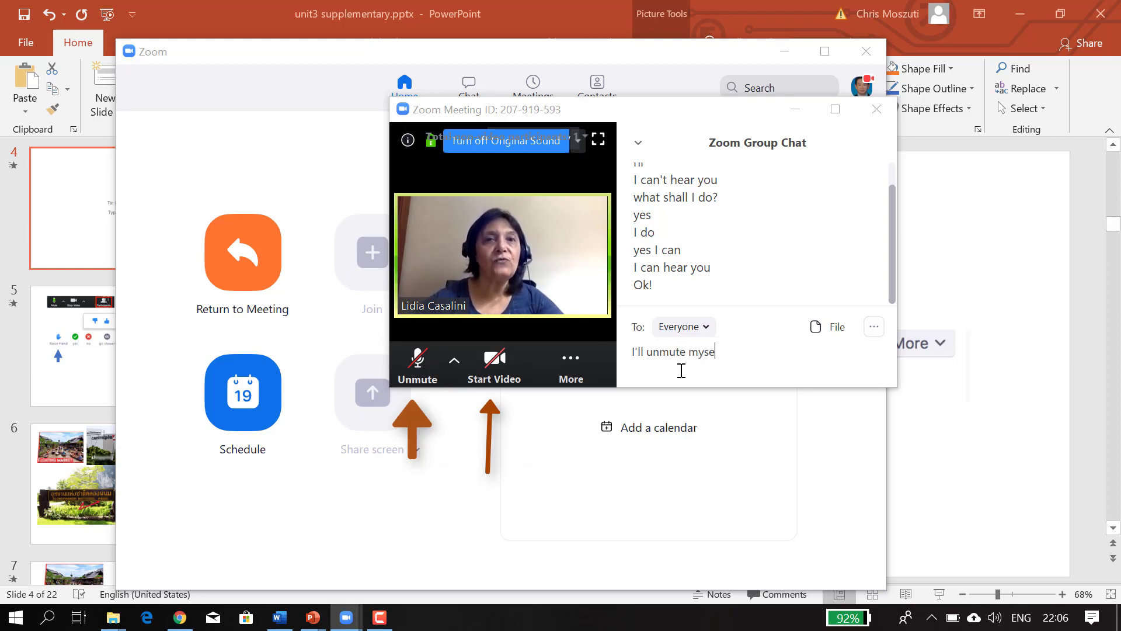
key(Return)
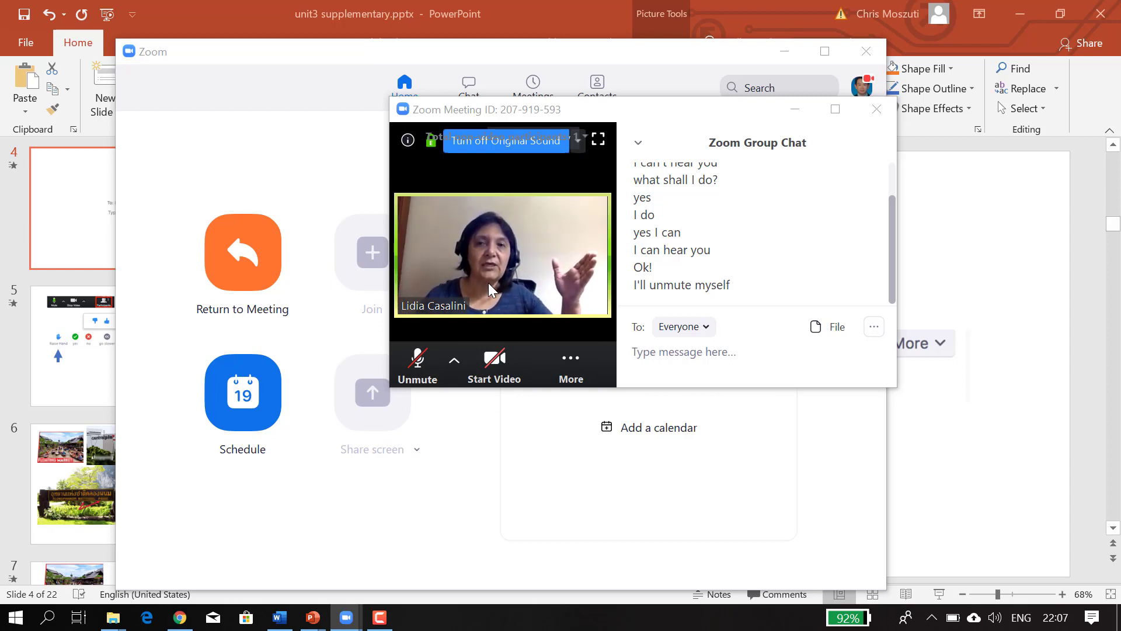
Step: Unmute the microphone in the meeting and put the cursor back in the chat message field
click(418, 365)
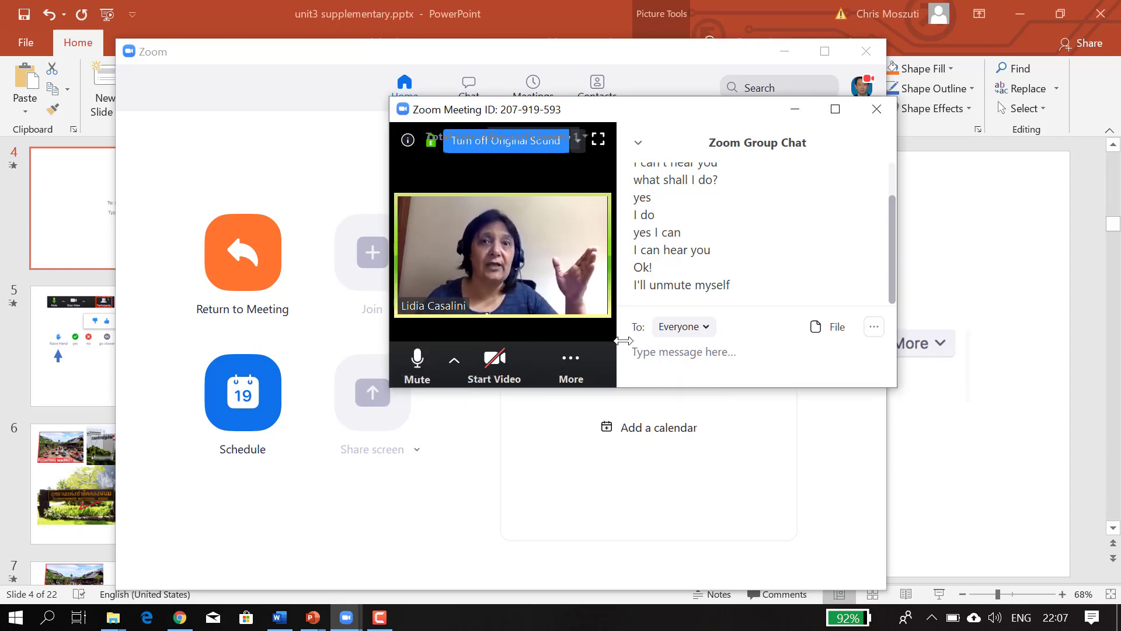
click(684, 371)
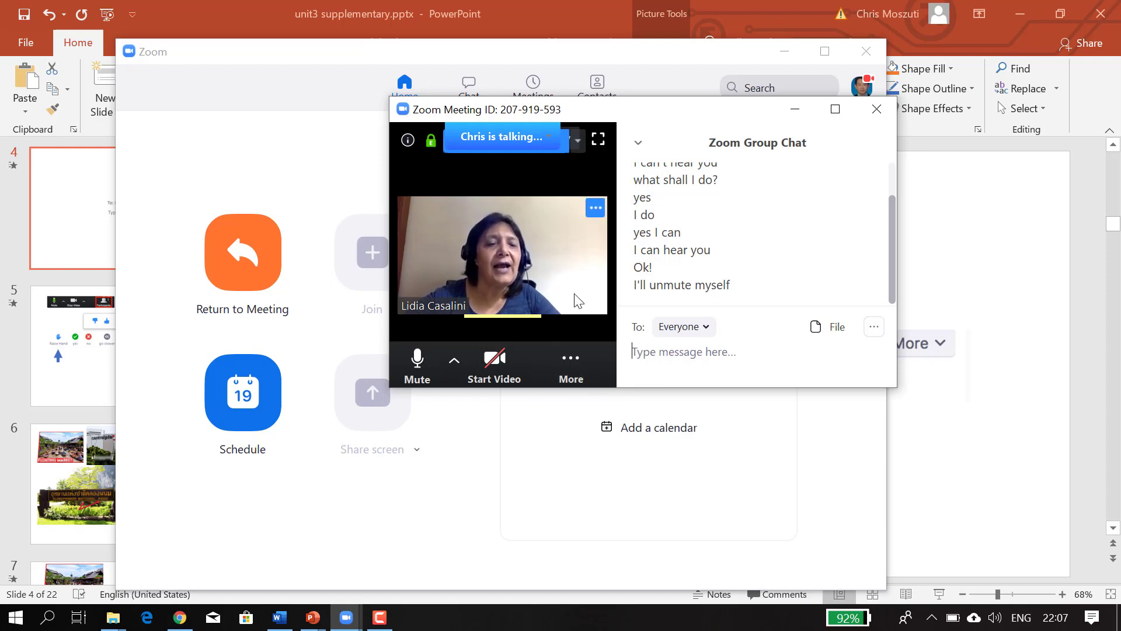
Step: Start the video from the full-screen meeting view, and exit full screen into a maximized meeting window
click(602, 139)
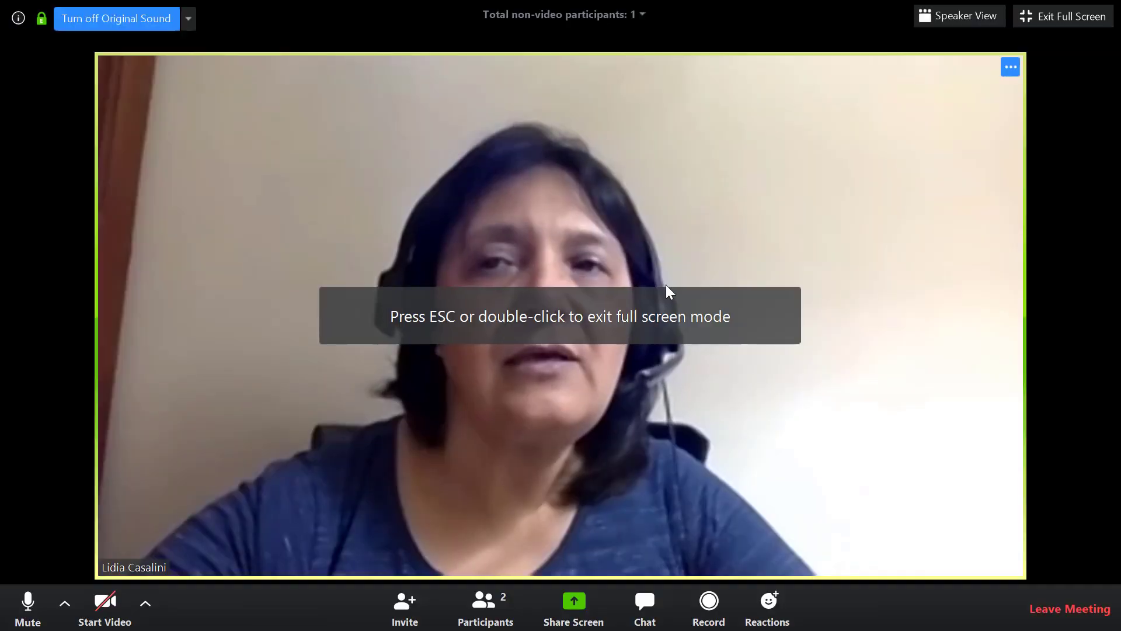
click(103, 602)
key(Escape)
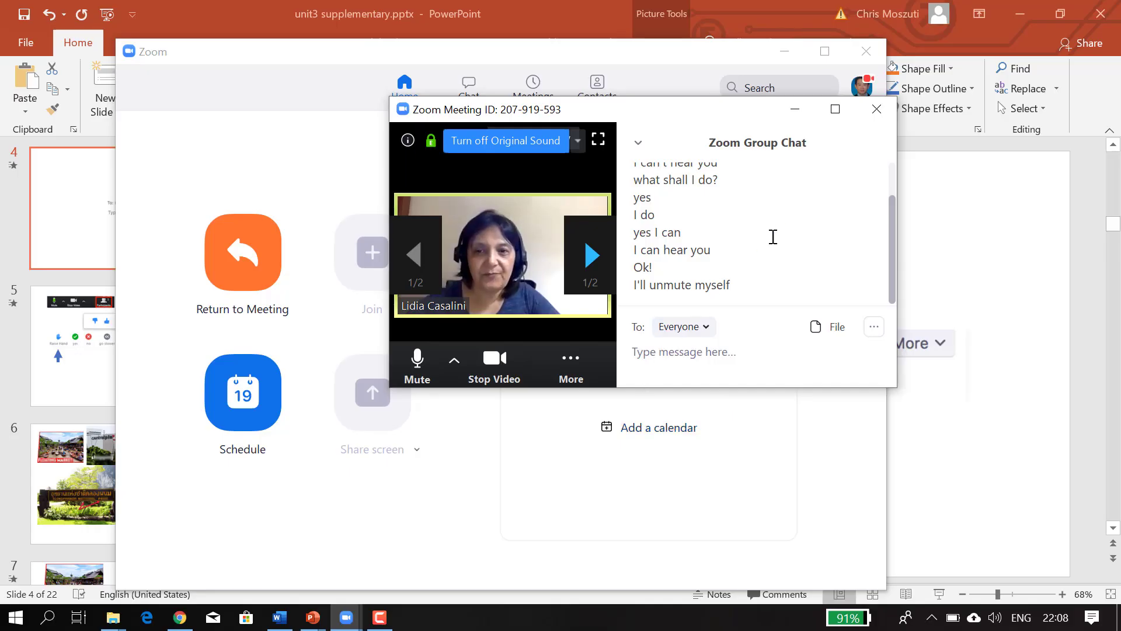
click(836, 110)
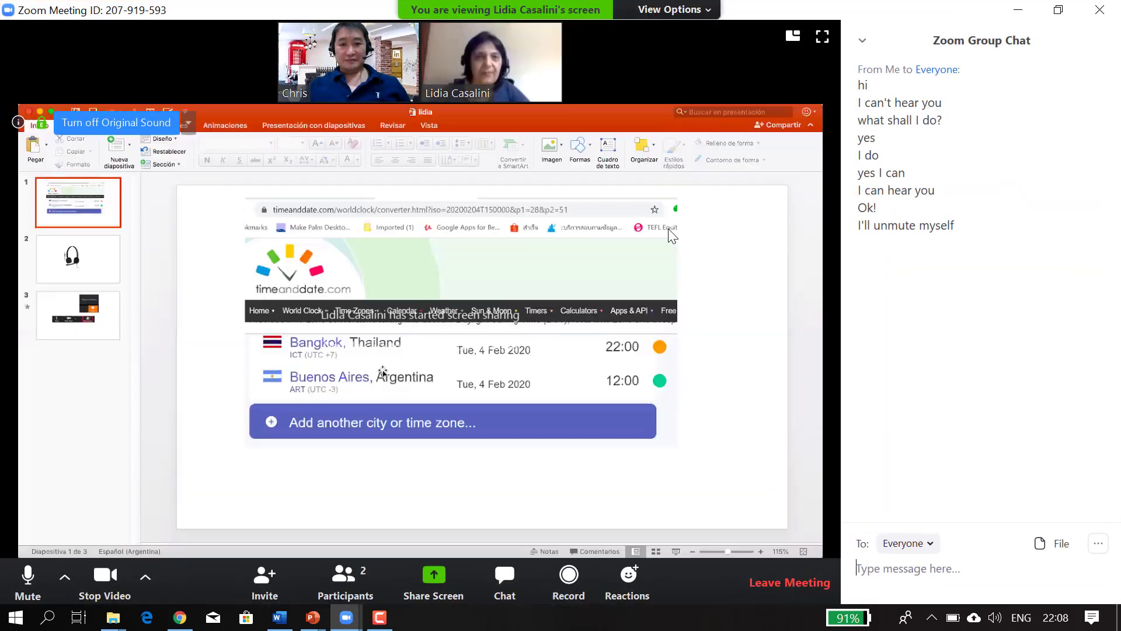